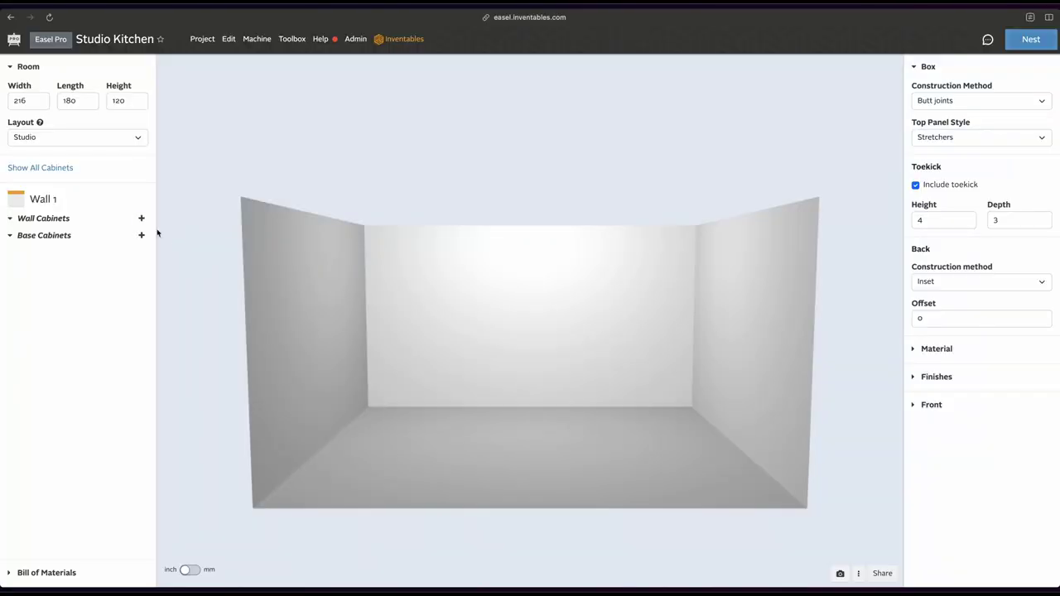
# - Add a frameless base cabinet with doors to the kitchen's base run
pyautogui.click(140, 218)
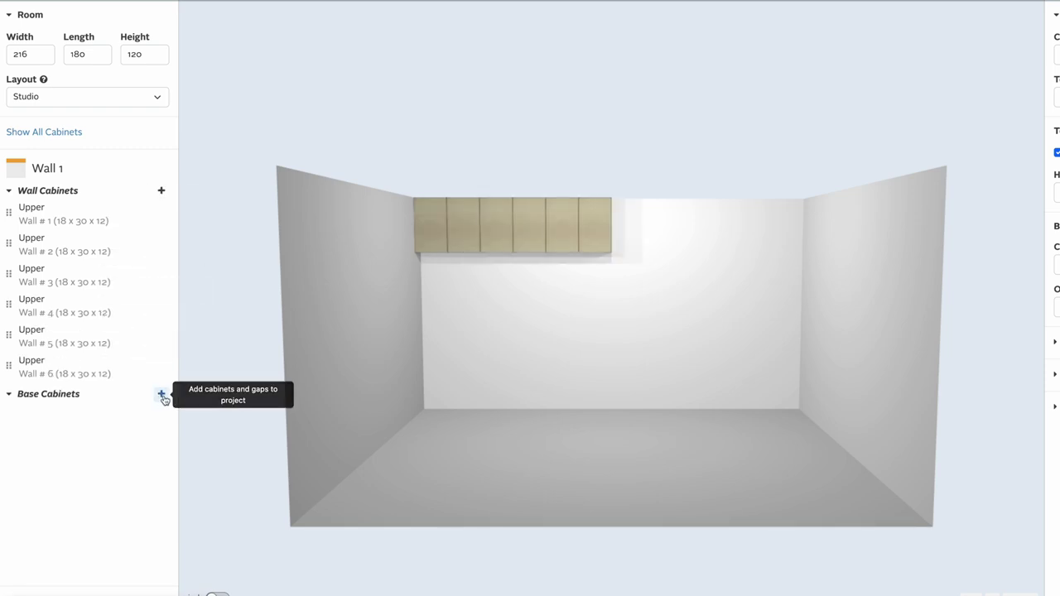
pyautogui.click(161, 395)
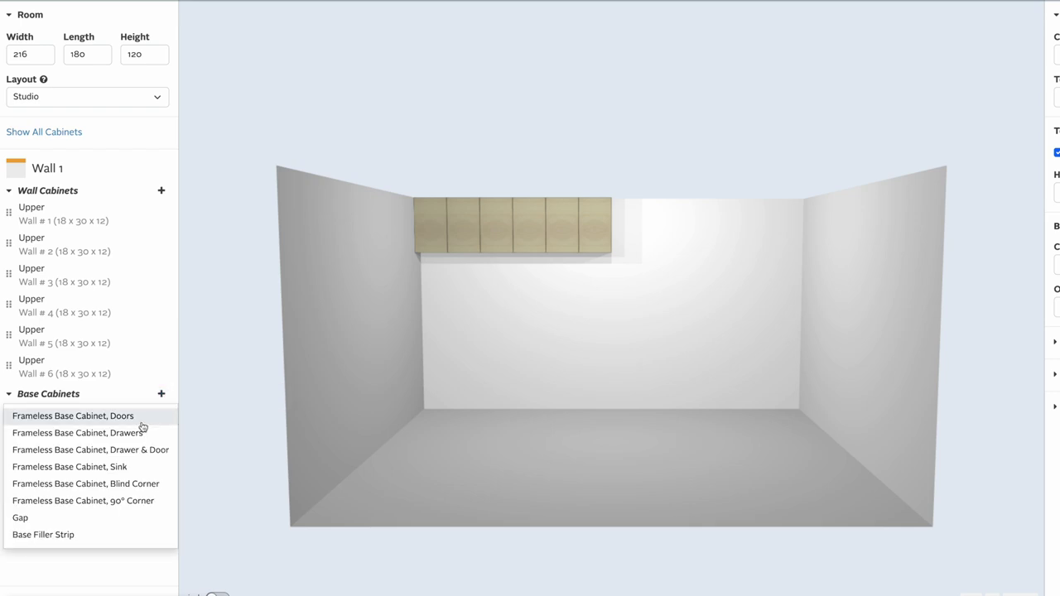
pyautogui.click(142, 418)
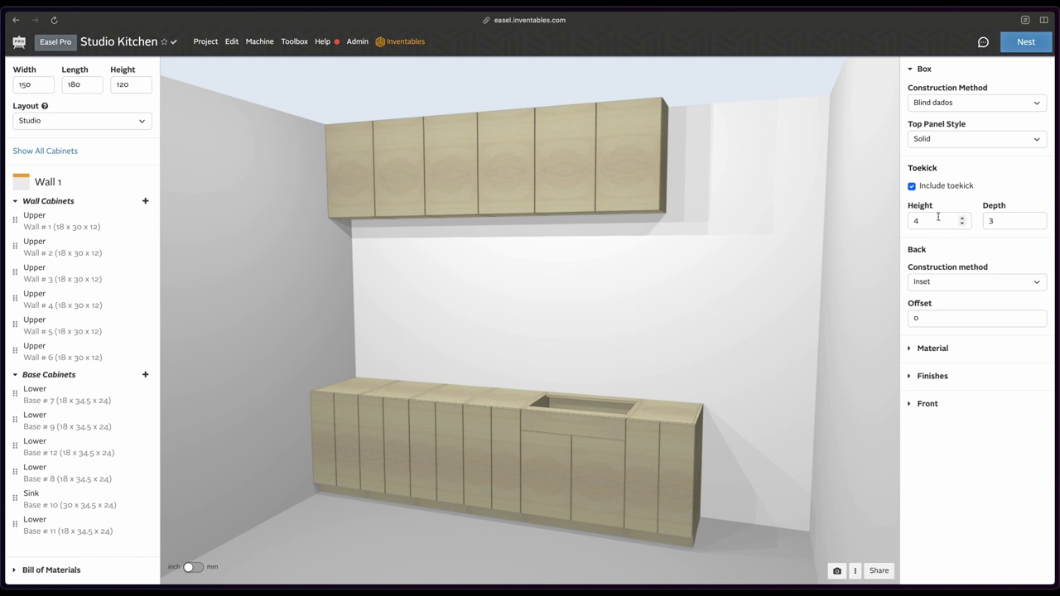
# - Include a 4-high, 3-deep toekick under the base cabinets and check it from a lower view
pyautogui.click(911, 188)
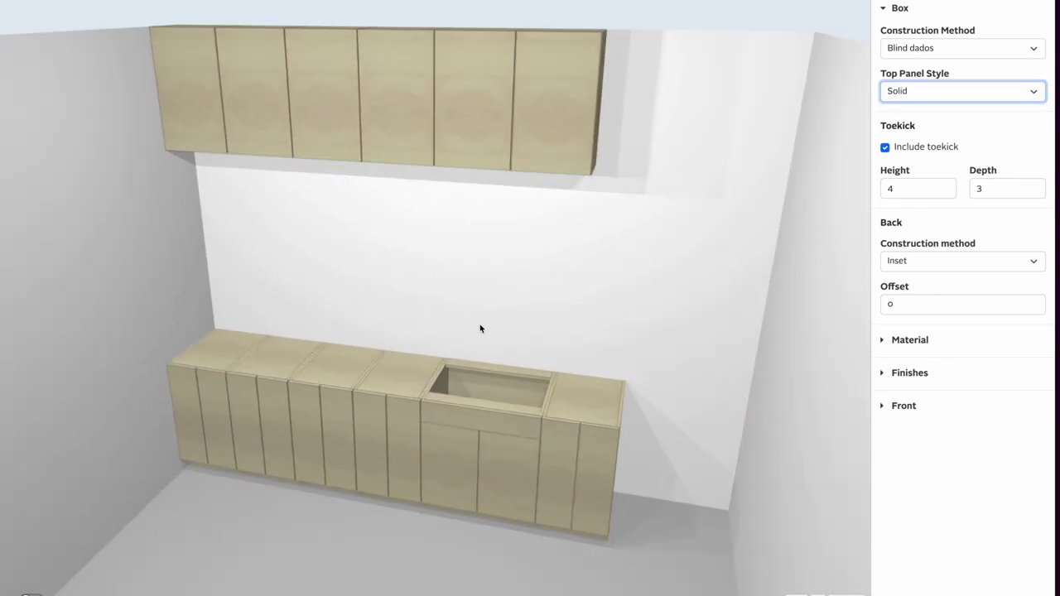
pyautogui.moveTo(479, 329); pyautogui.dragTo(460, 234)
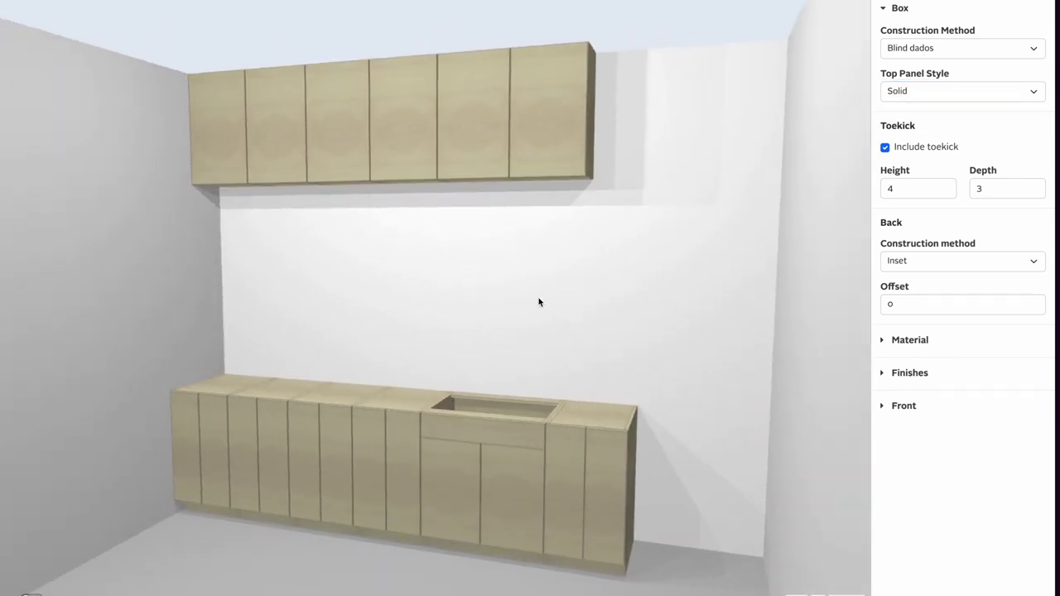
pyautogui.click(884, 149)
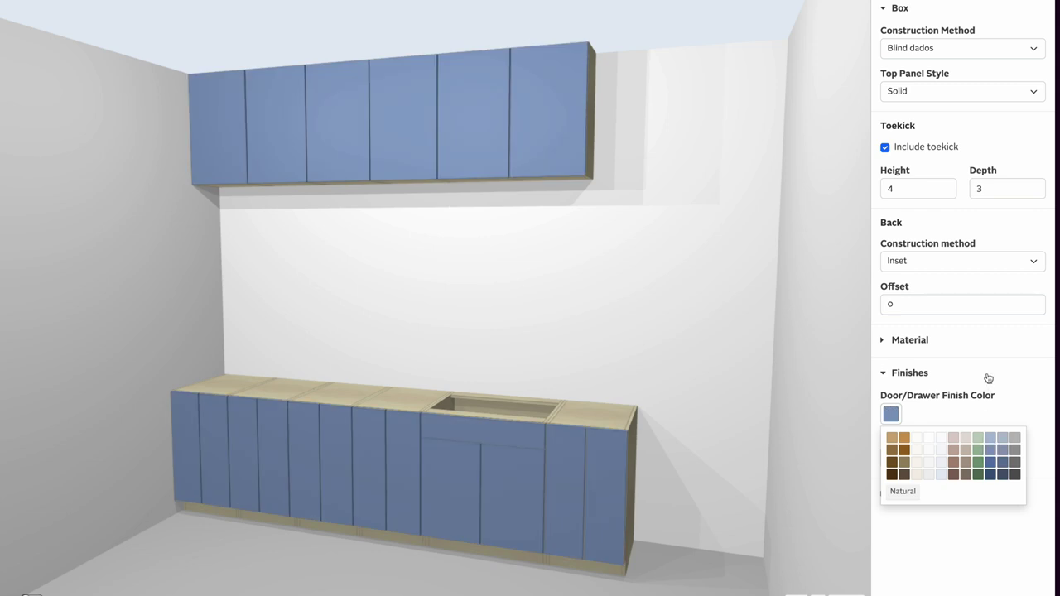
# - Give the cabinet boxes a dark charcoal finish and open the shared preview page
pyautogui.click(884, 373)
pyautogui.click(917, 447)
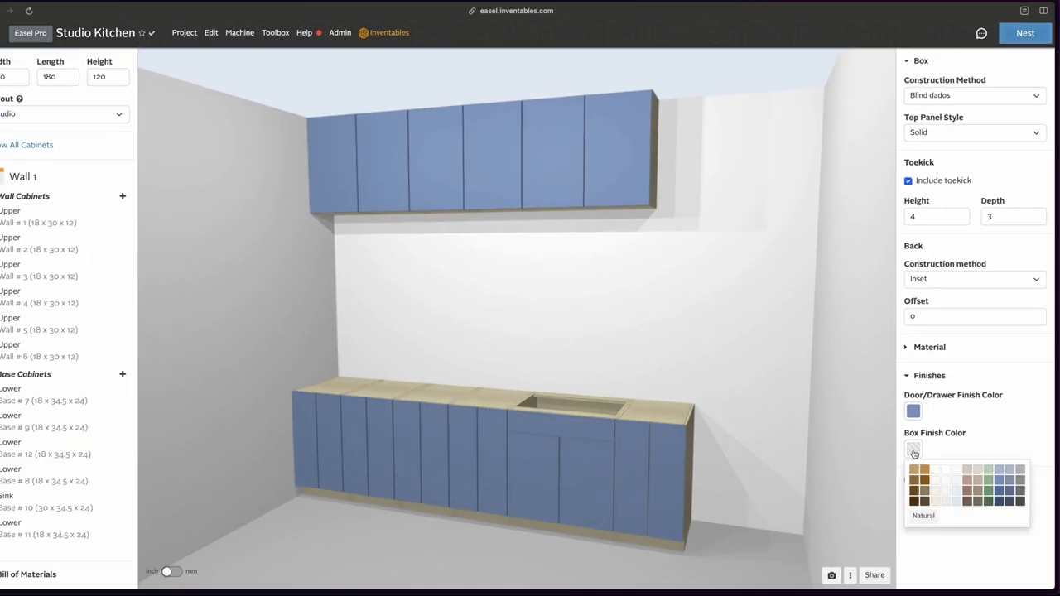
pyautogui.click(1021, 500)
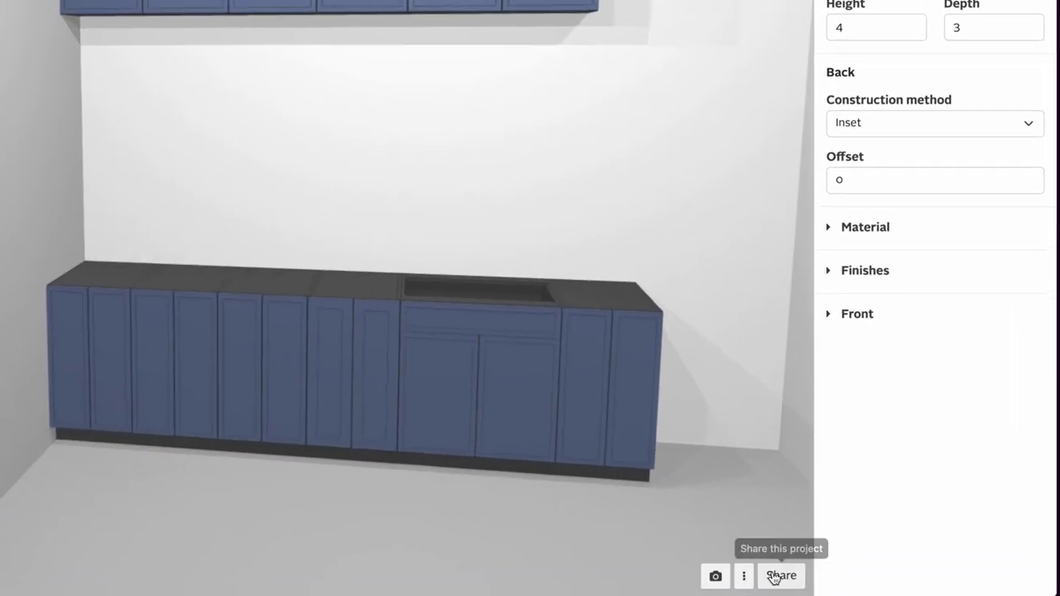
pyautogui.click(879, 570)
# - Orbit the shared kitchen preview and begin the comment 'This looks great, but'
pyautogui.moveTo(432, 370)
pyautogui.mouseDown()
pyautogui.moveTo(459, 293)
pyautogui.moveTo(644, 345)
pyautogui.moveTo(720, 402)
pyautogui.moveTo(497, 393)
pyautogui.mouseUp()
pyautogui.scroll(5, 355, 384)
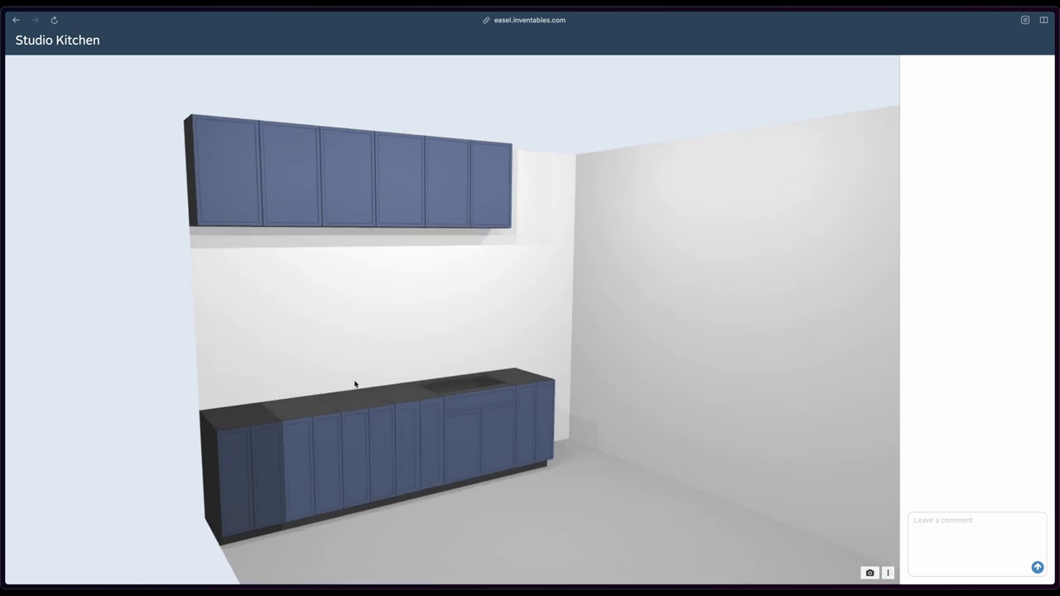
pyautogui.moveTo(382, 381); pyautogui.dragTo(438, 371)
pyautogui.write('This')
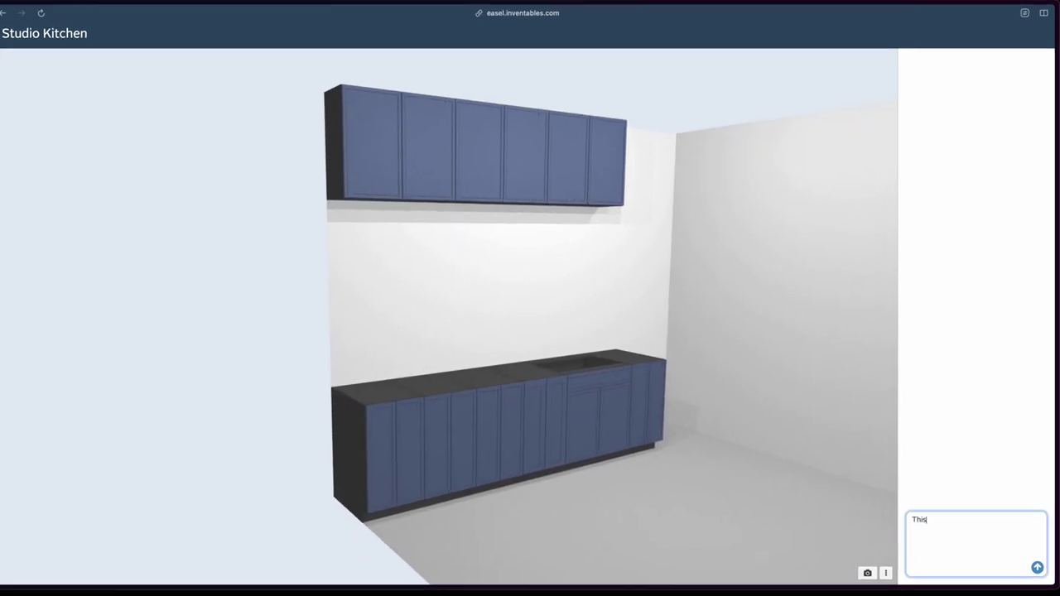
pyautogui.write(' looks great, but')
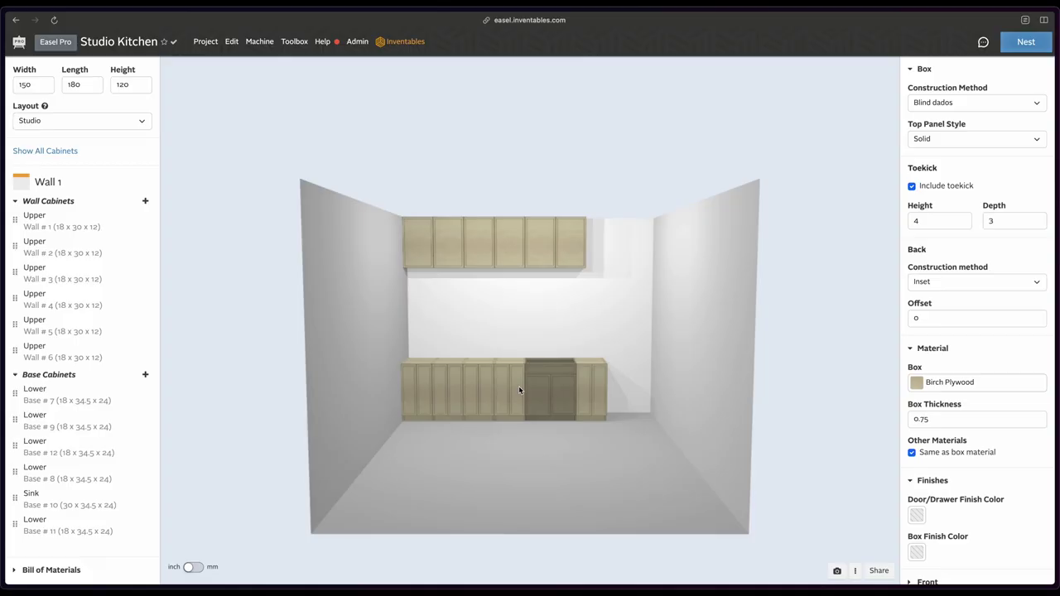
# - Isolate the 18 x 34.5 x 24 Base # 8 cabinet and inspect its right side
pyautogui.click(509, 375)
pyautogui.moveTo(736, 362)
pyautogui.mouseDown()
pyautogui.moveTo(651, 289)
pyautogui.moveTo(568, 280)
pyautogui.moveTo(444, 297)
pyautogui.moveTo(811, 315)
pyautogui.moveTo(635, 299)
pyautogui.mouseUp()
pyautogui.click(530, 315)
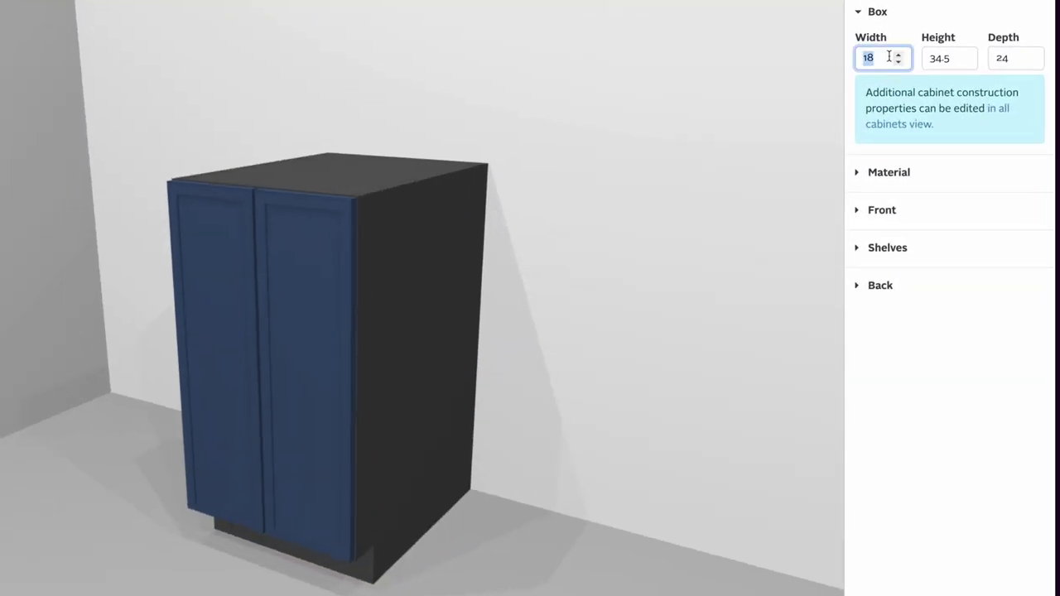
# - Set Base # 8 width to 25, remove its doors and add three fixed shelves
pyautogui.write('25')
pyautogui.moveTo(660, 399)
pyautogui.mouseDown()
pyautogui.moveTo(771, 331)
pyautogui.moveTo(754, 320)
pyautogui.mouseUp()
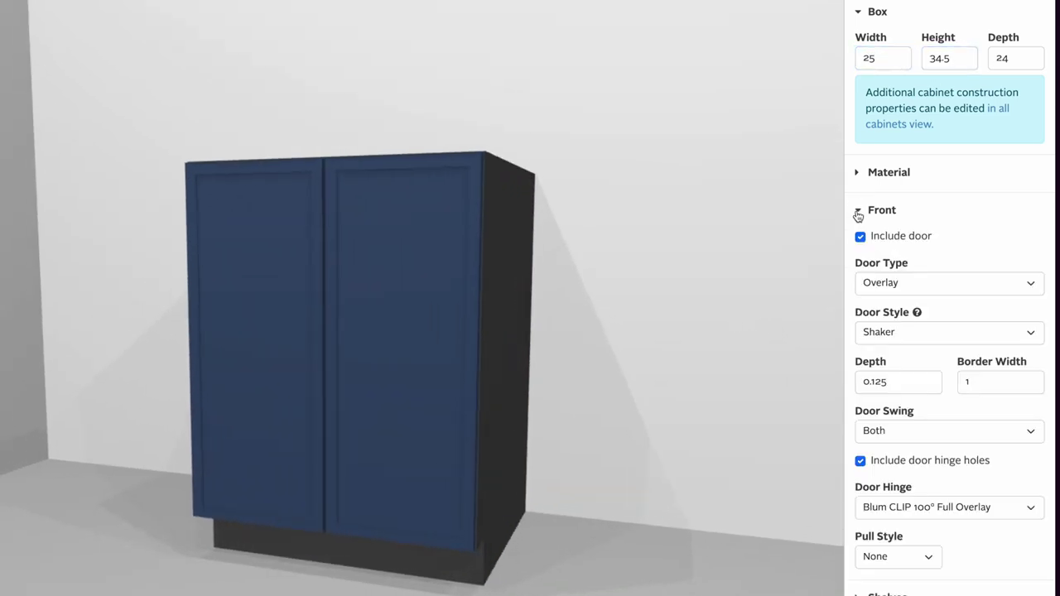
pyautogui.click(859, 238)
pyautogui.click(858, 276)
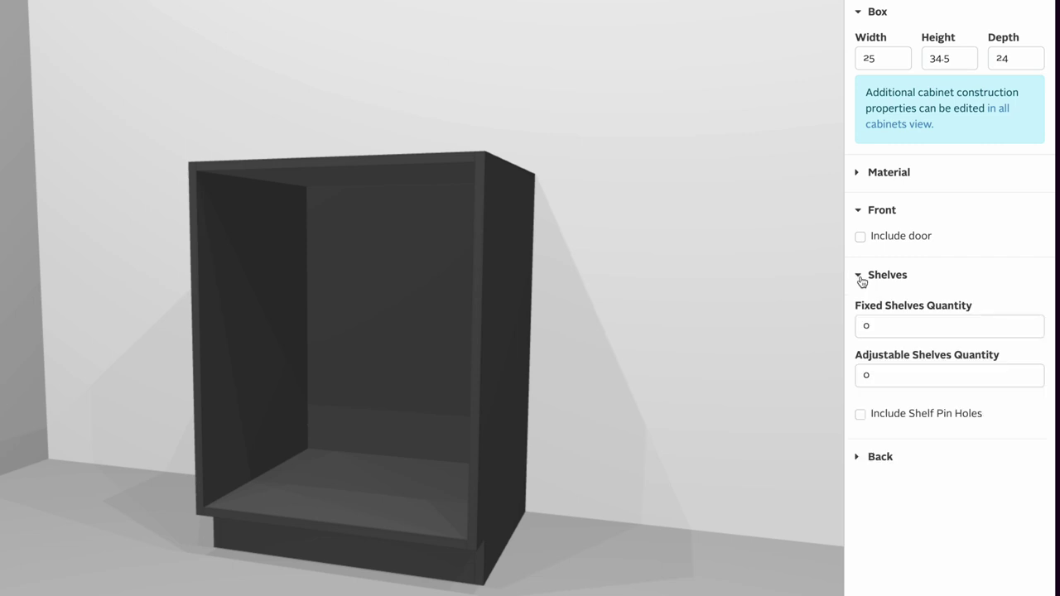
pyautogui.click(1031, 324)
pyautogui.click(1031, 324)
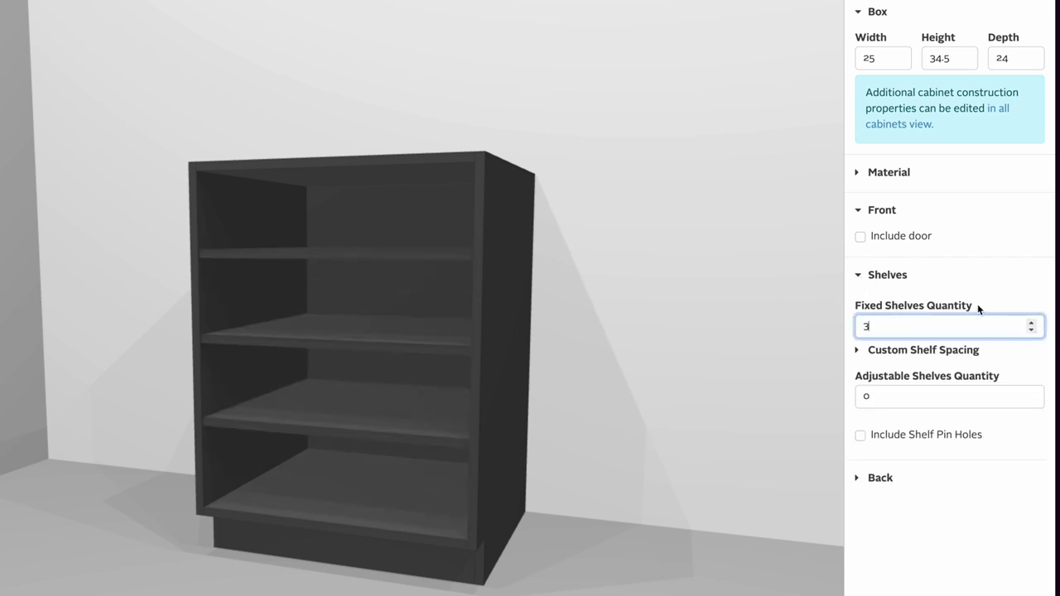
pyautogui.click(859, 215)
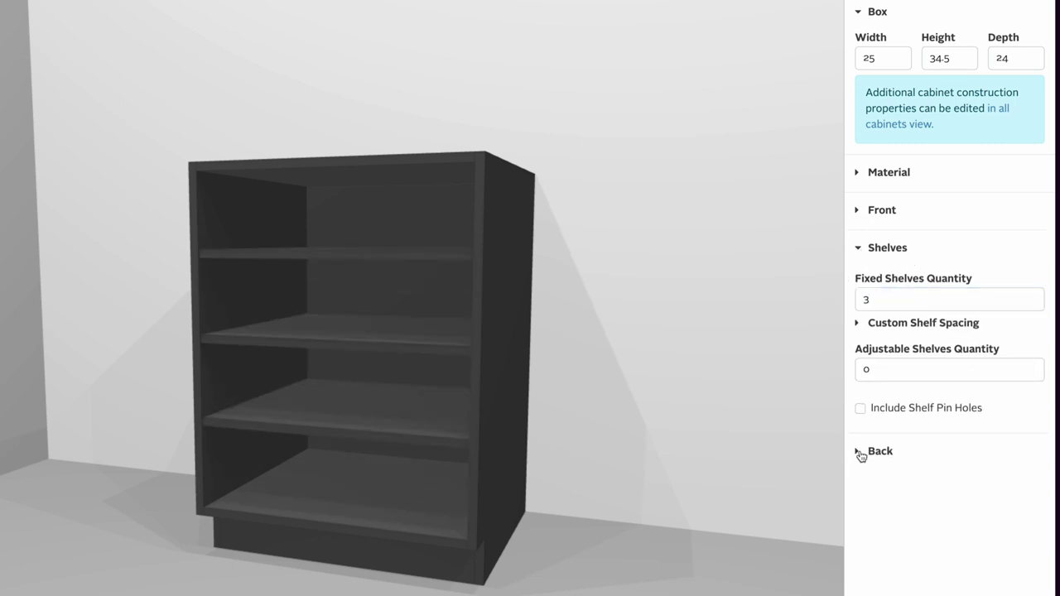
# - Inspect the cabinet from several angles, then browse the first nested panel sheets
pyautogui.moveTo(414, 414); pyautogui.dragTo(220, 419)
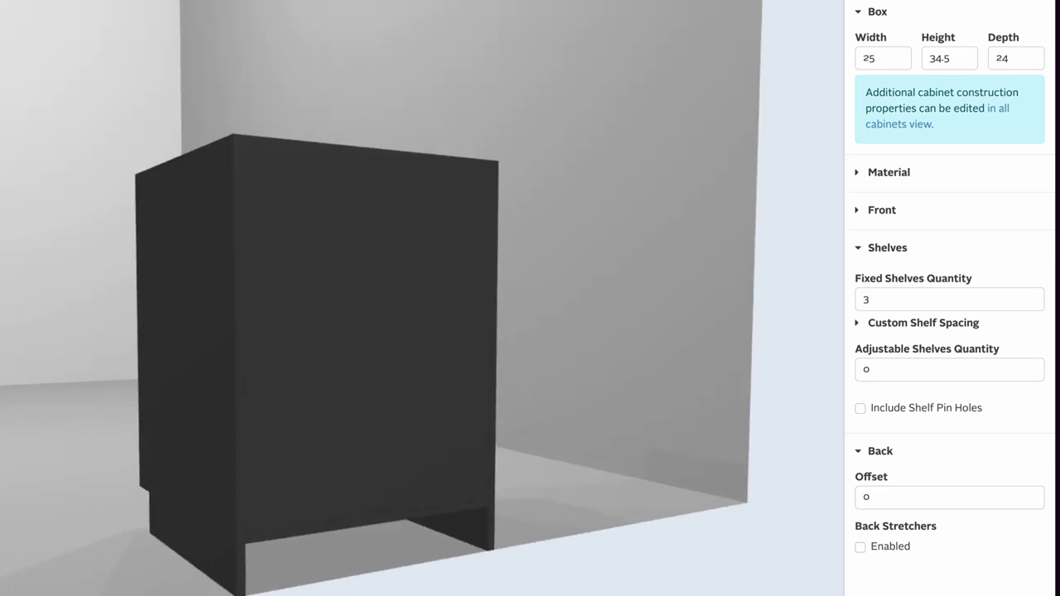
pyautogui.moveTo(553, 443); pyautogui.dragTo(340, 536)
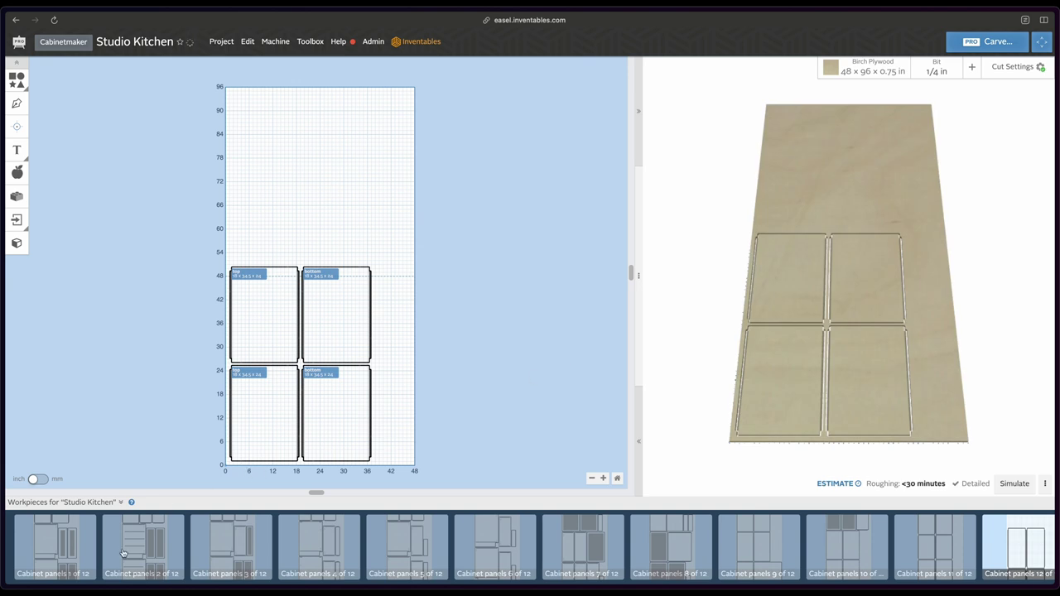
pyautogui.click(122, 553)
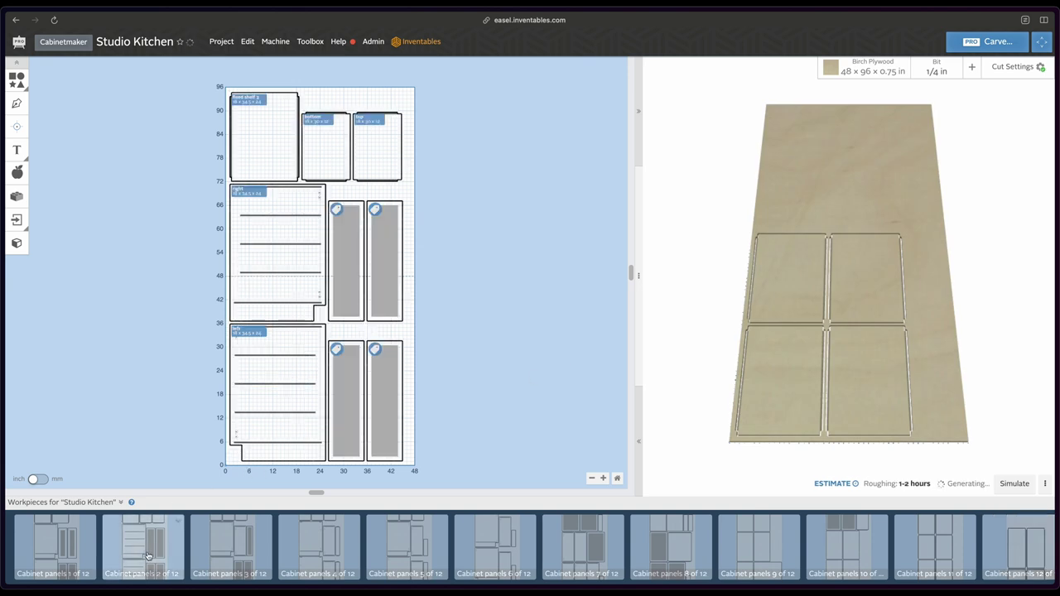
pyautogui.click(227, 551)
pyautogui.click(323, 563)
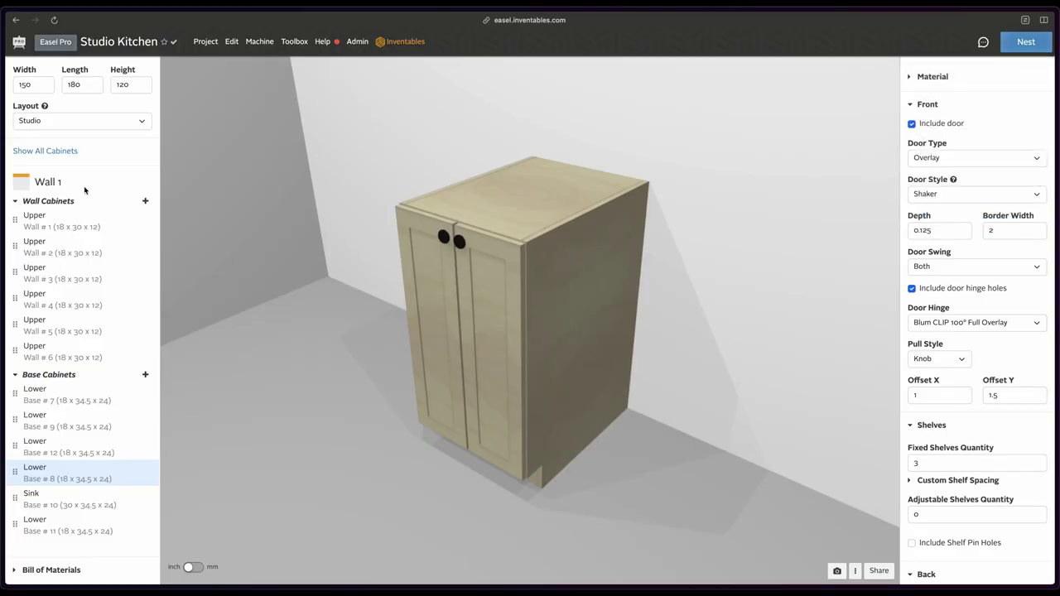
# - Show all cabinets and nest their panels onto 48 x 96 birch sheets, replacing old workpieces
pyautogui.click(63, 147)
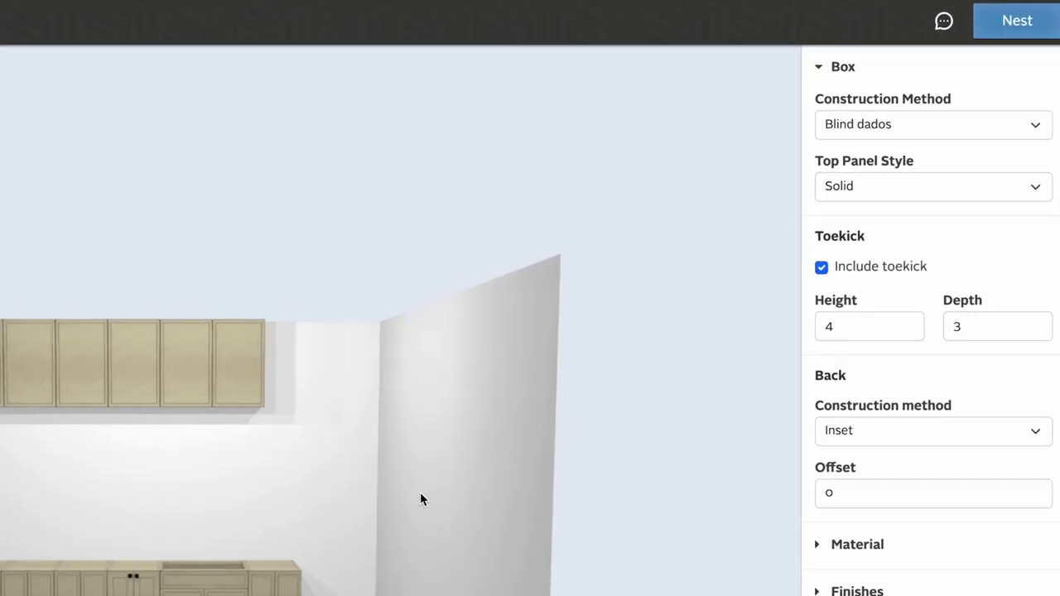
pyautogui.click(1031, 32)
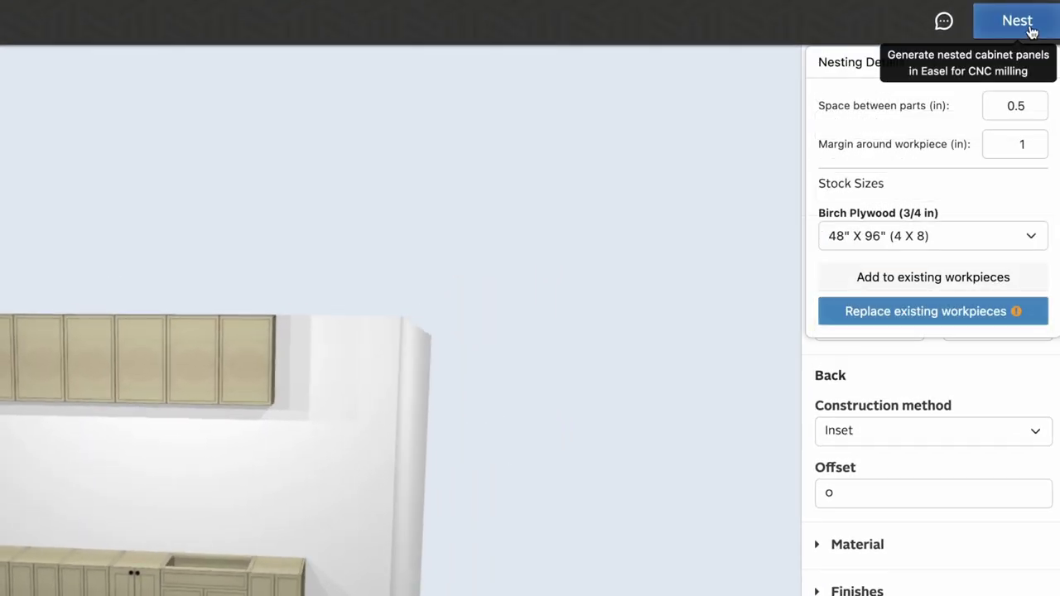
pyautogui.click(919, 313)
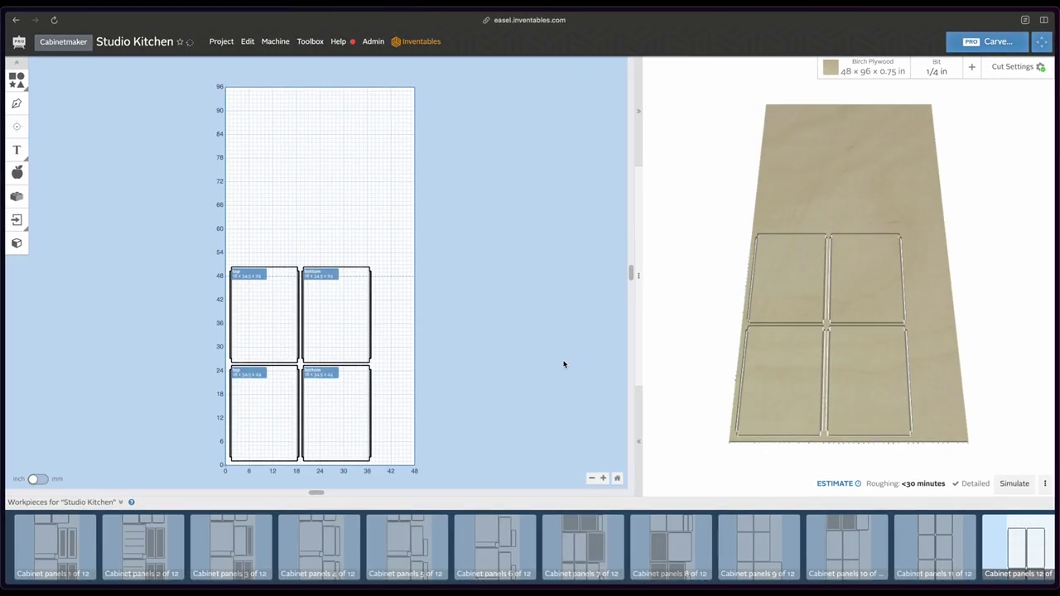
# - View nested sheet 2, then sheet 7 of 12, and zoom in on its panels
pyautogui.click(148, 555)
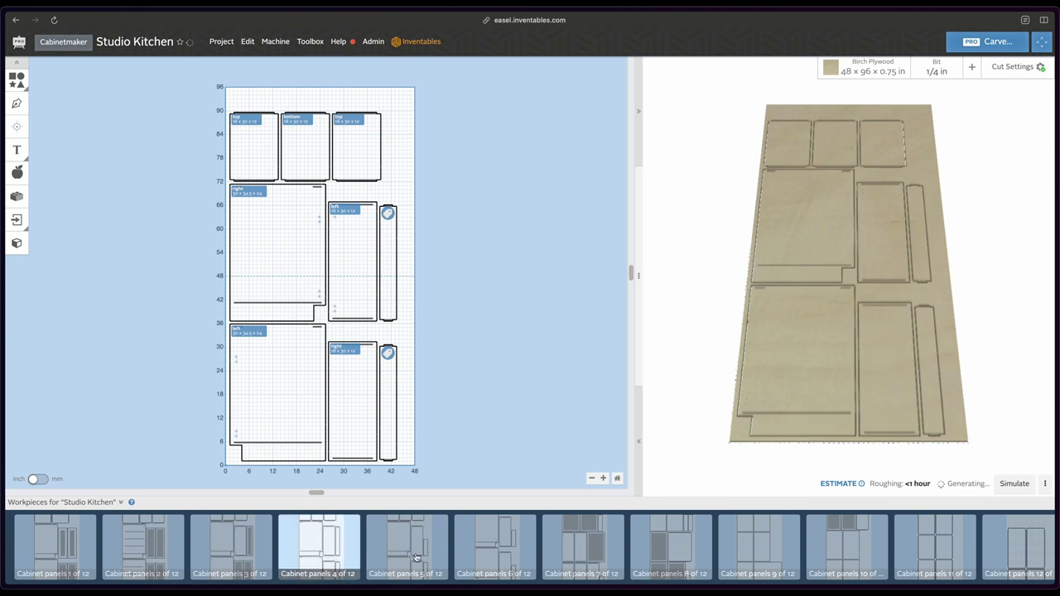
pyautogui.click(577, 554)
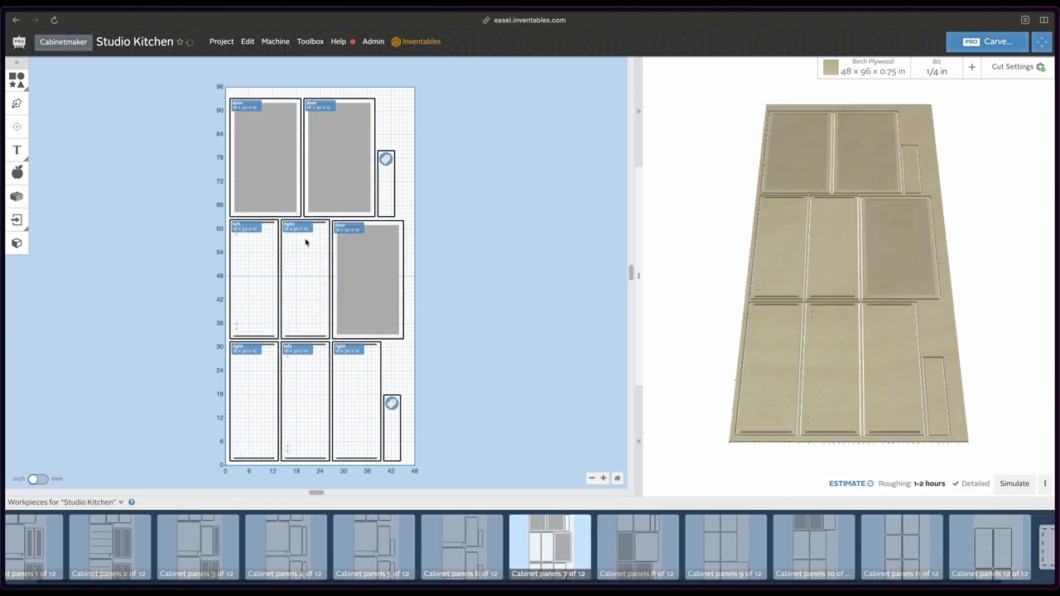
pyautogui.scroll(2, 305, 242)
pyautogui.scroll(2, 305, 241)
pyautogui.scroll(2, 305, 241)
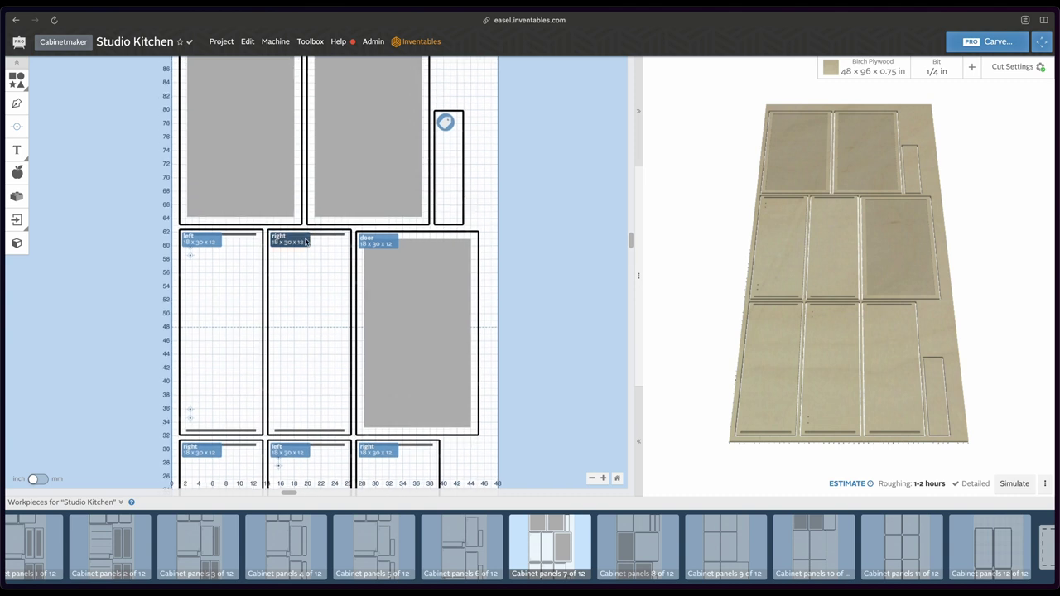